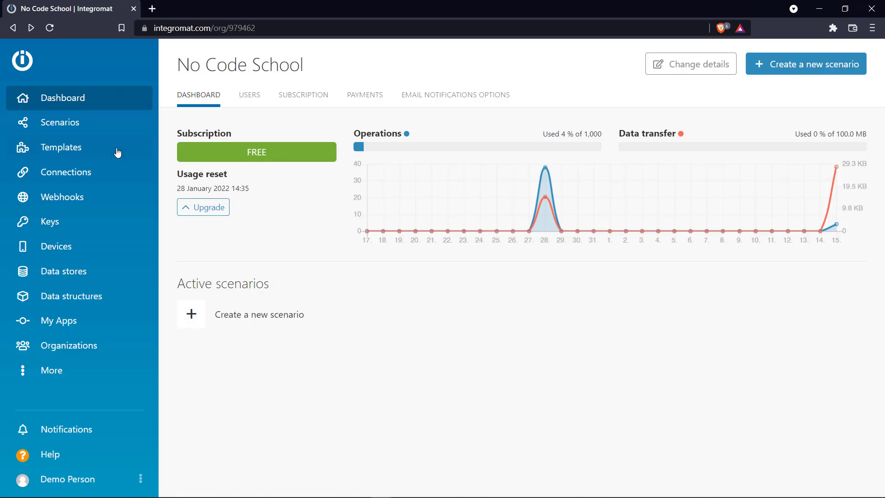
Create a new scenario from the template "Add new incoming emails to a Google Sheets spreadsheet as a new row".
{"action": "left_click", "coordinate": [91, 156]}
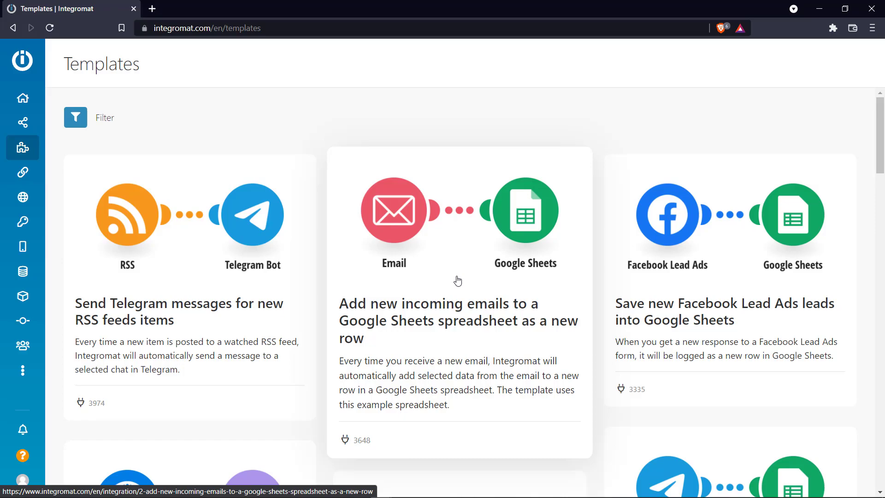
{"action": "left_click", "coordinate": [462, 251]}
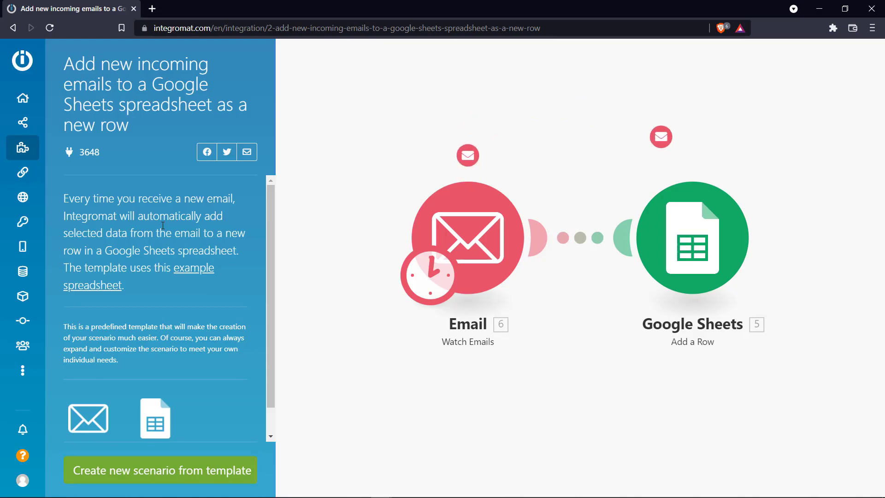
{"action": "scroll", "coordinate": [166, 415], "scroll_direction": "down", "scroll_amount": 1}
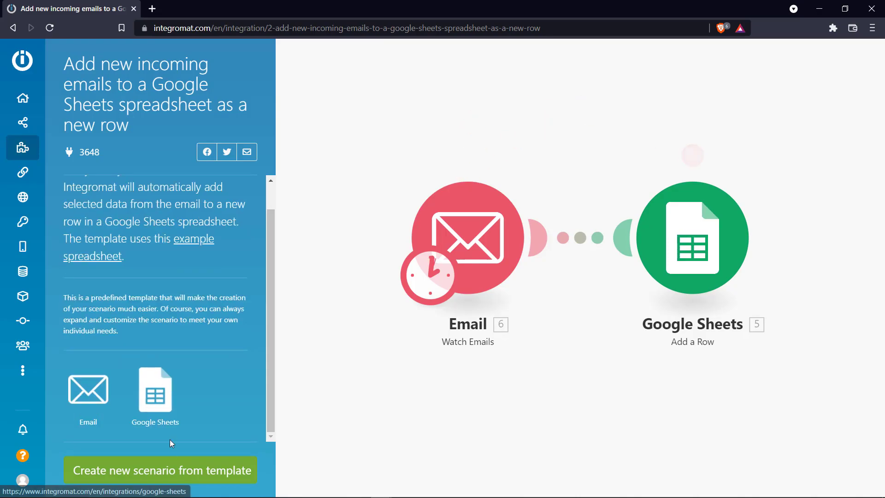
{"action": "left_click", "coordinate": [169, 470]}
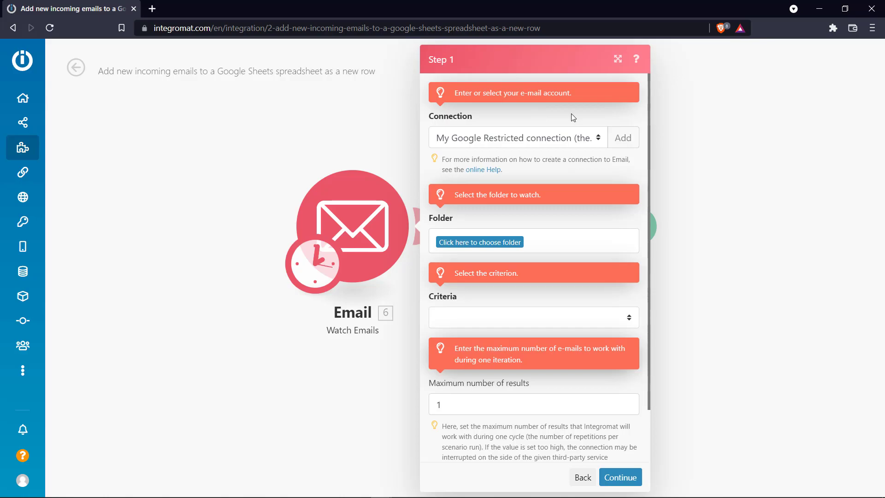
Add a Google Restricted connection named DemoPerson for the Email module.
{"action": "left_click", "coordinate": [623, 137]}
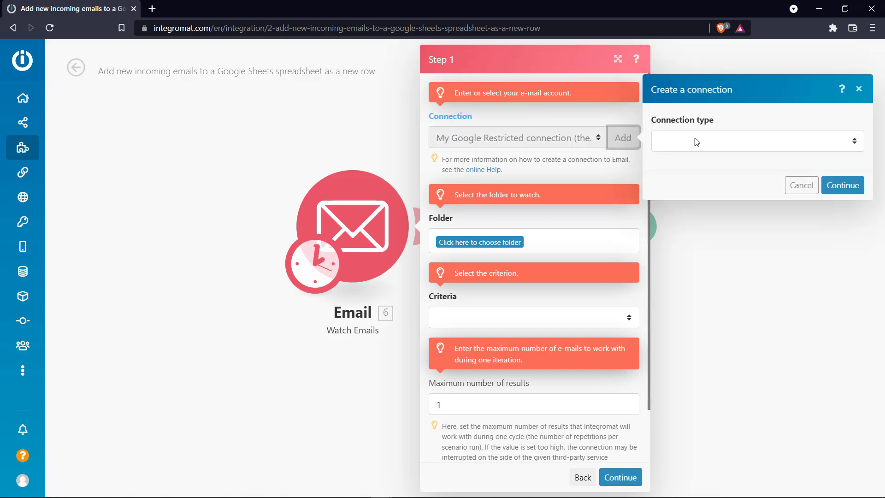
{"action": "left_click", "coordinate": [694, 142]}
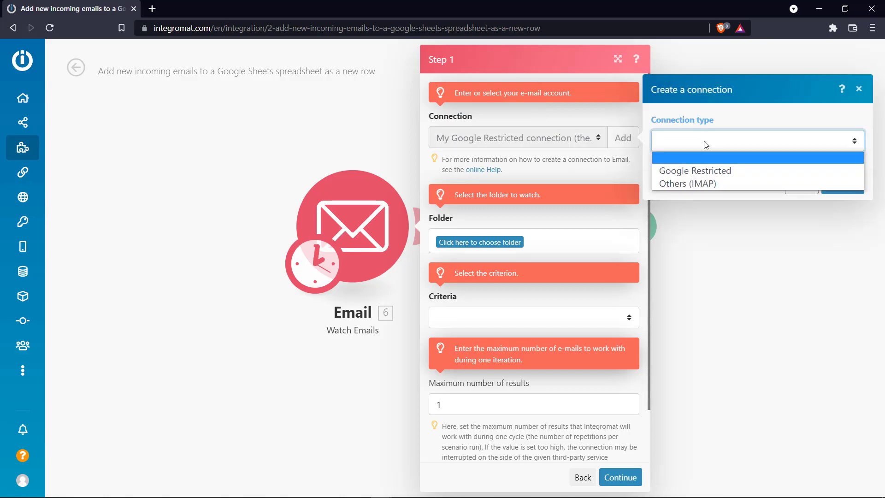
{"action": "left_click", "coordinate": [707, 171]}
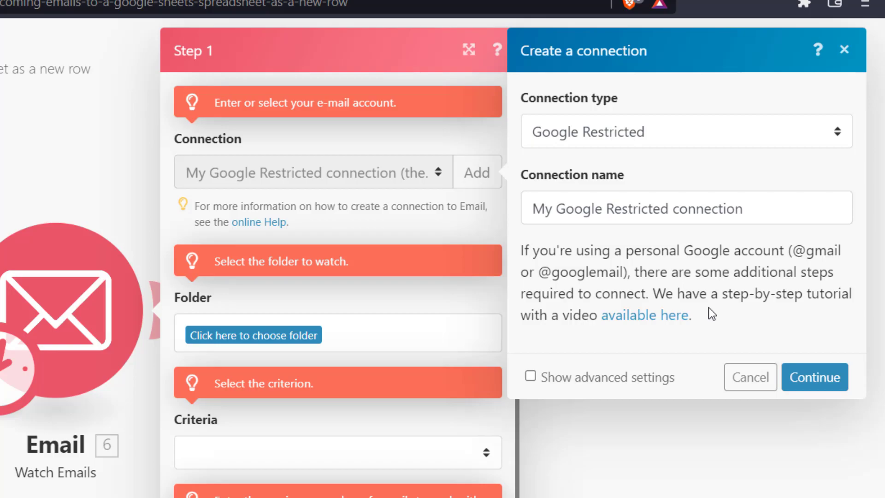
{"action": "left_click_drag", "start_coordinate": [701, 317], "coordinate": [600, 318]}
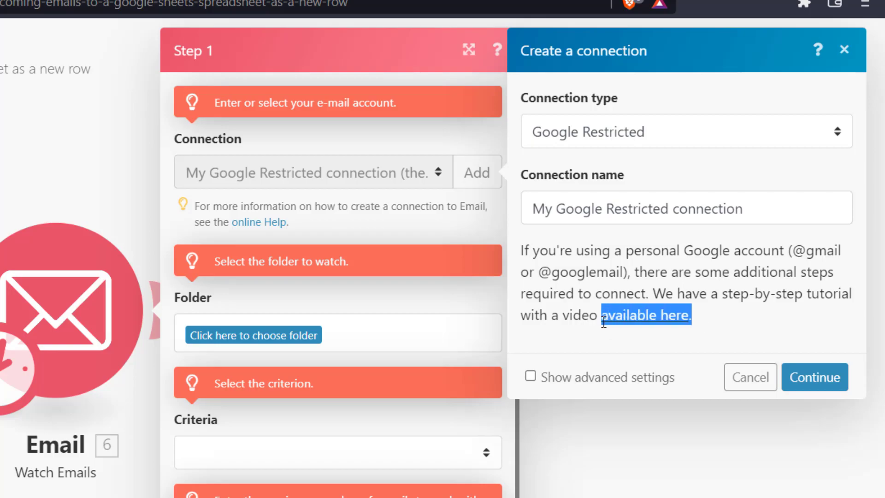
{"action": "left_click", "coordinate": [737, 323]}
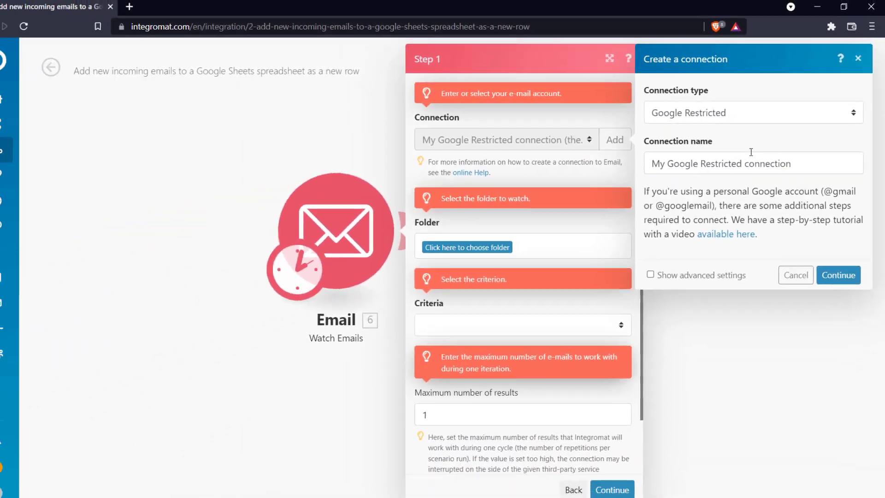
{"action": "triple_click", "coordinate": [679, 208]}
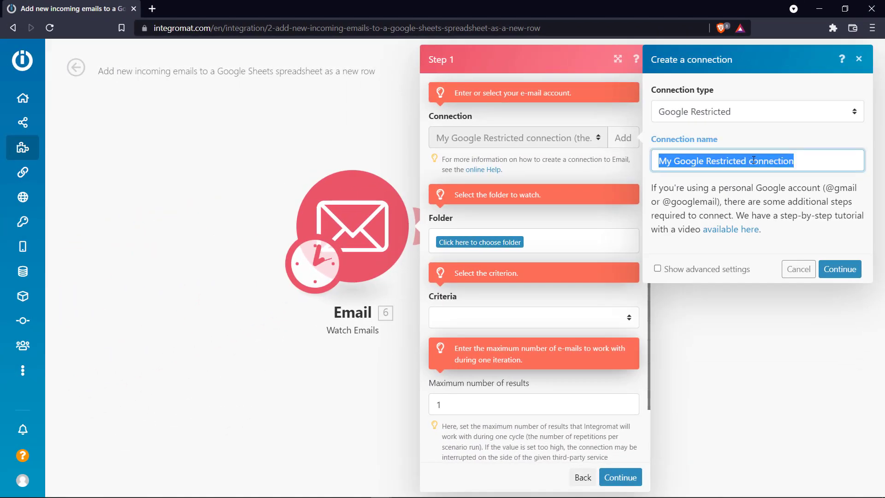
{"action": "type", "text": "DemoPer"}
{"action": "type", "text": "son"}
{"action": "key", "text": "Return"}
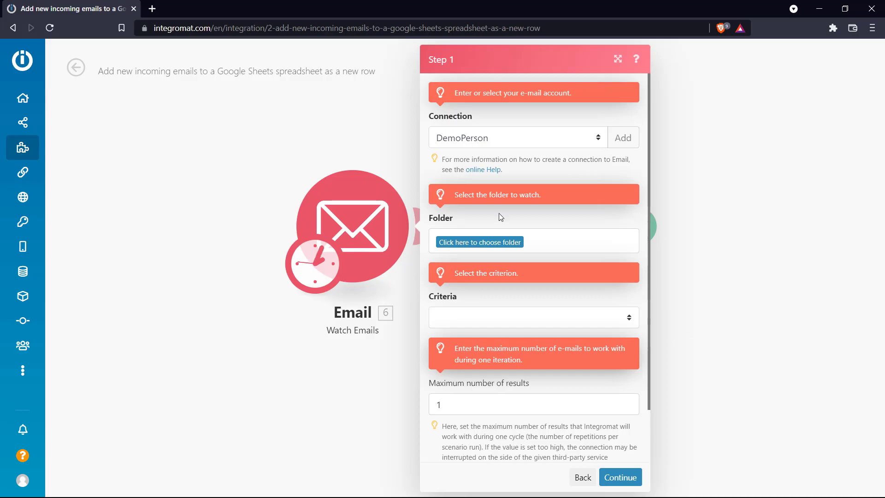
Set the Email module to watch the All Mail folder with the All emails criterion, starting from now on.
{"action": "left_click", "coordinate": [500, 242]}
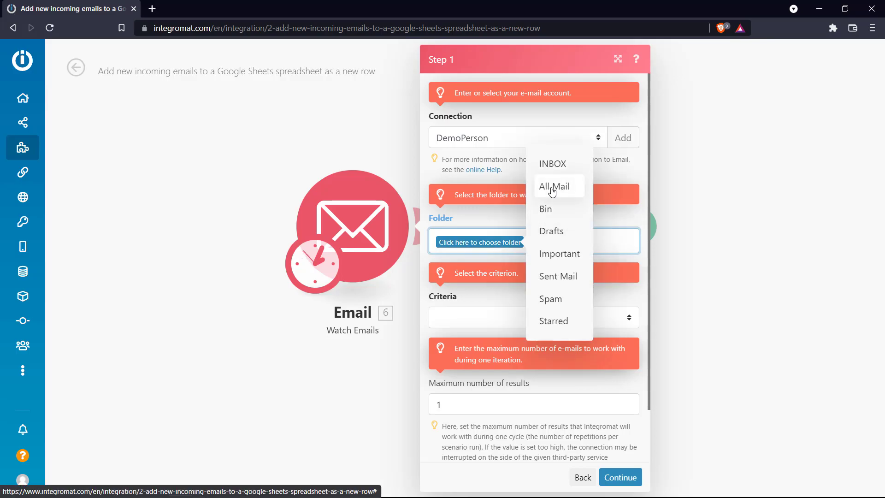
{"action": "left_click", "coordinate": [553, 187]}
{"action": "left_click", "coordinate": [485, 318]}
{"action": "left_click", "coordinate": [479, 352]}
{"action": "scroll", "coordinate": [499, 275], "scroll_direction": "down", "scroll_amount": 1}
{"action": "left_click", "coordinate": [507, 263]}
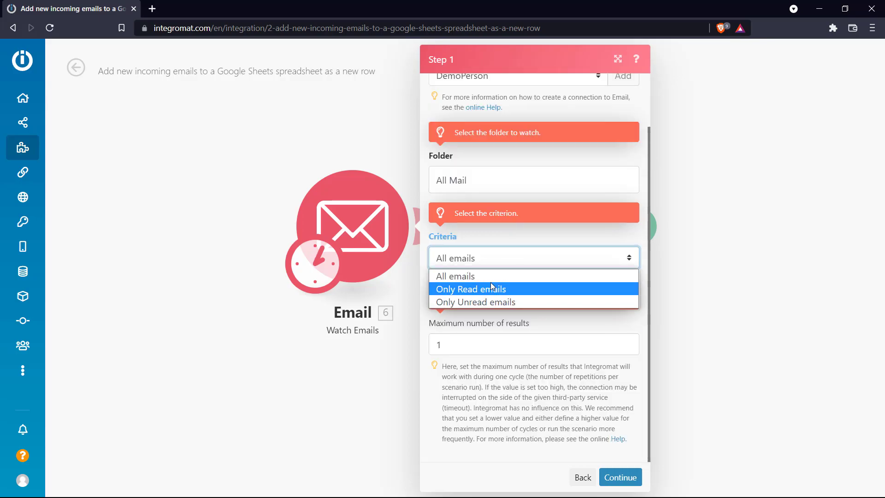
{"action": "left_click", "coordinate": [496, 352]}
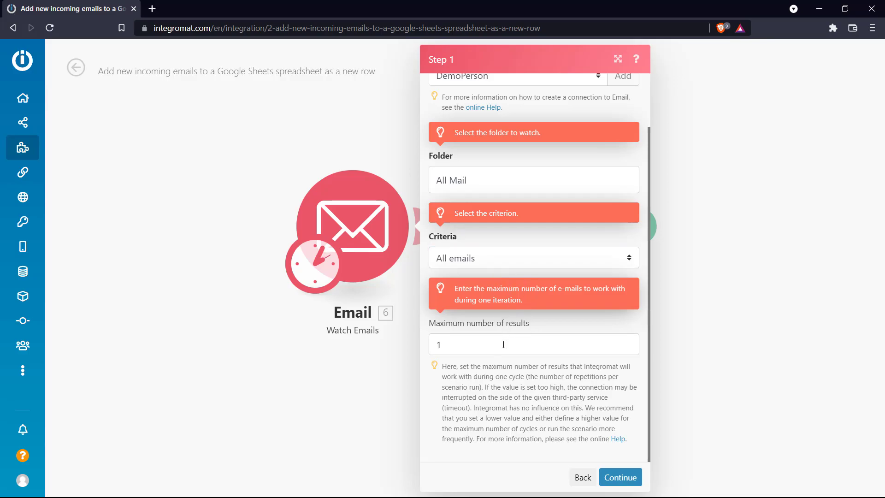
{"action": "left_click", "coordinate": [620, 477]}
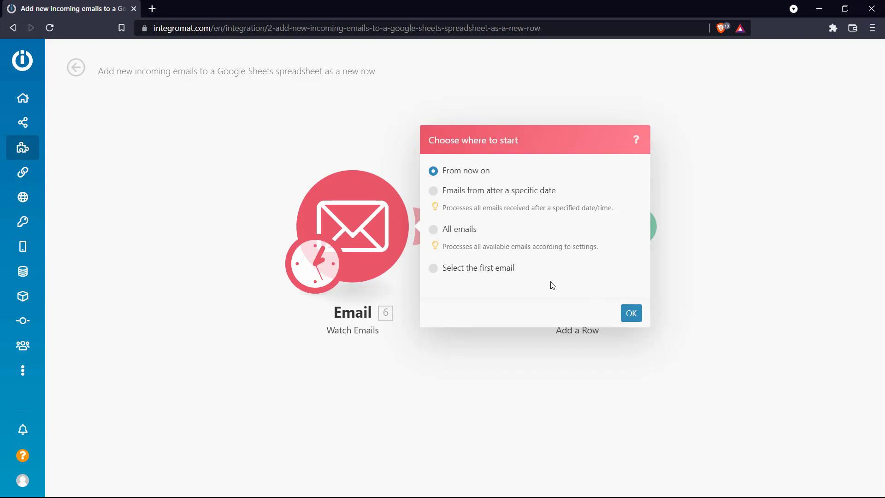
{"action": "left_click", "coordinate": [631, 314]}
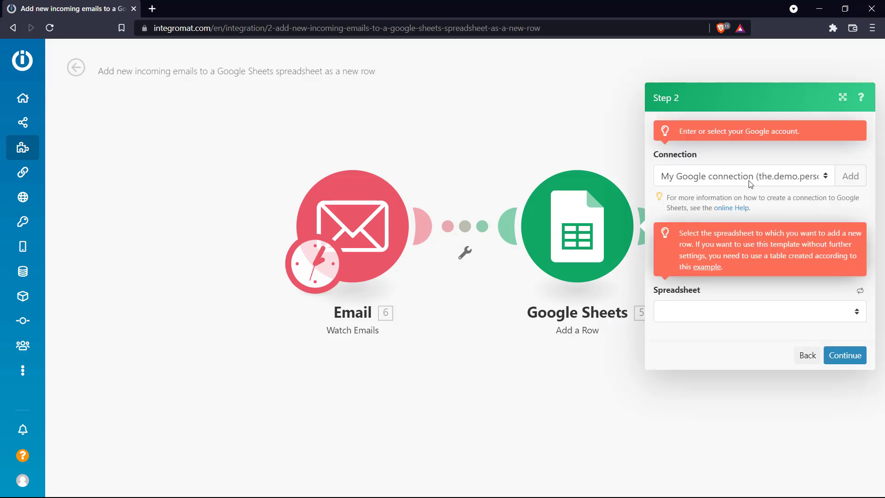
Create a Google connection named DemoPerson for the Google Sheets module.
{"action": "left_click", "coordinate": [850, 176]}
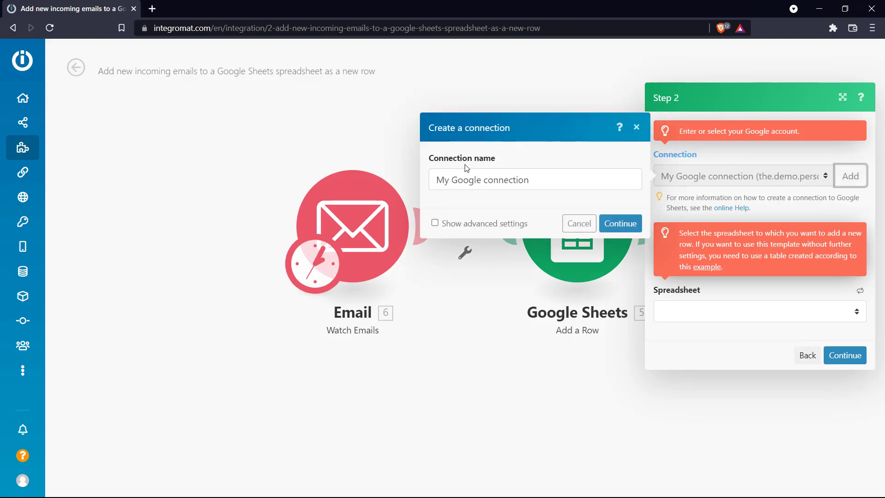
{"action": "triple_click", "coordinate": [521, 180]}
{"action": "type", "text": "S"}
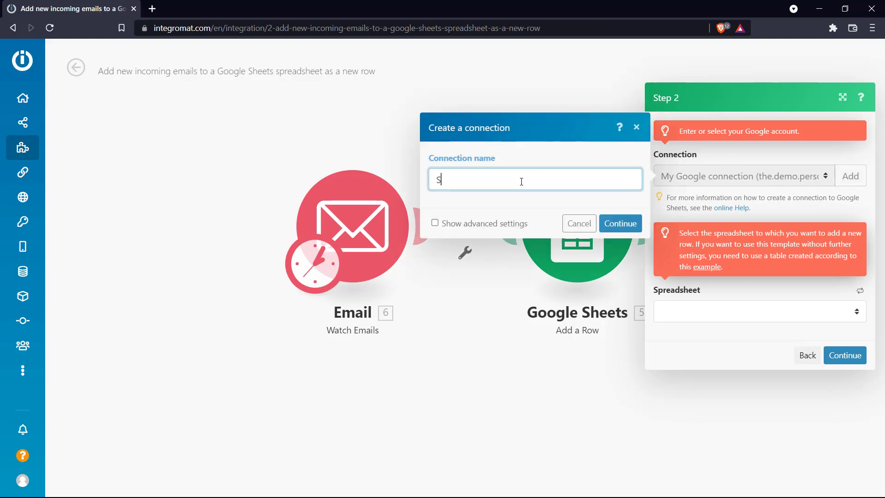
{"action": "key", "text": "BackSpace"}
{"action": "type", "text": "De"}
{"action": "left_click", "coordinate": [510, 195]}
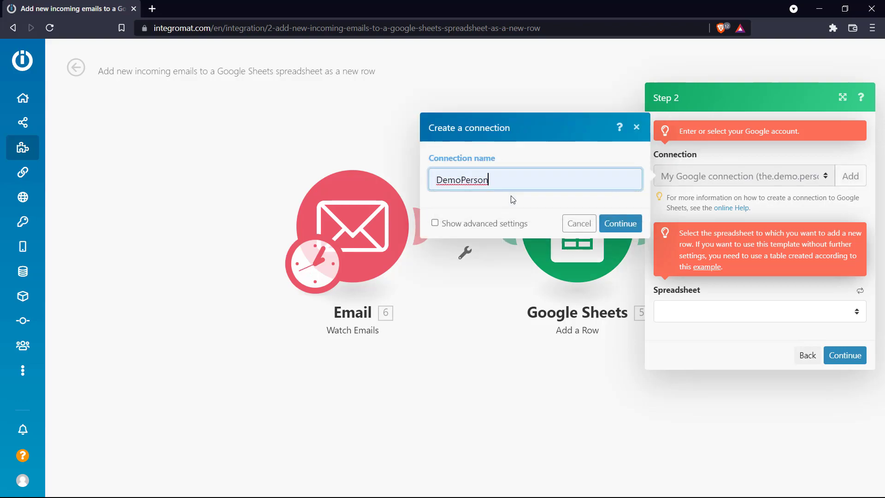
{"action": "left_click", "coordinate": [619, 223]}
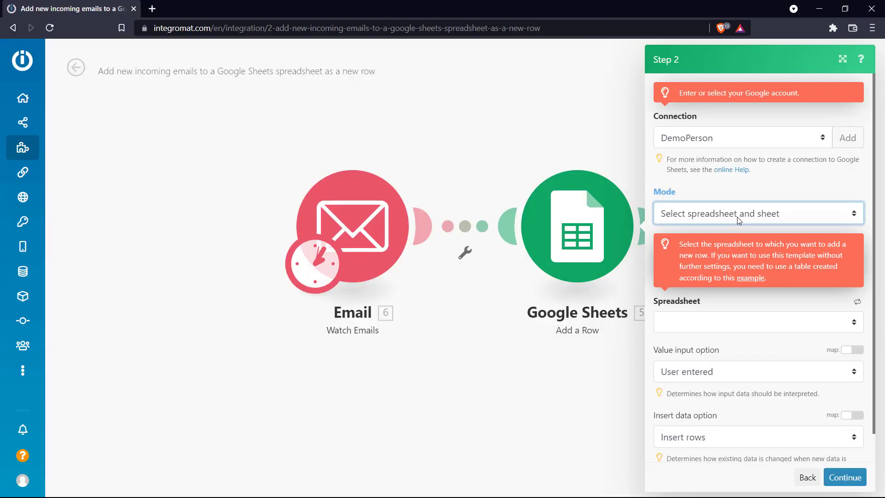
Use the Select spreadsheet and sheet mode, choosing the People spreadsheet and its Sheet1 as the destination for new rows.
{"action": "left_click", "coordinate": [737, 217]}
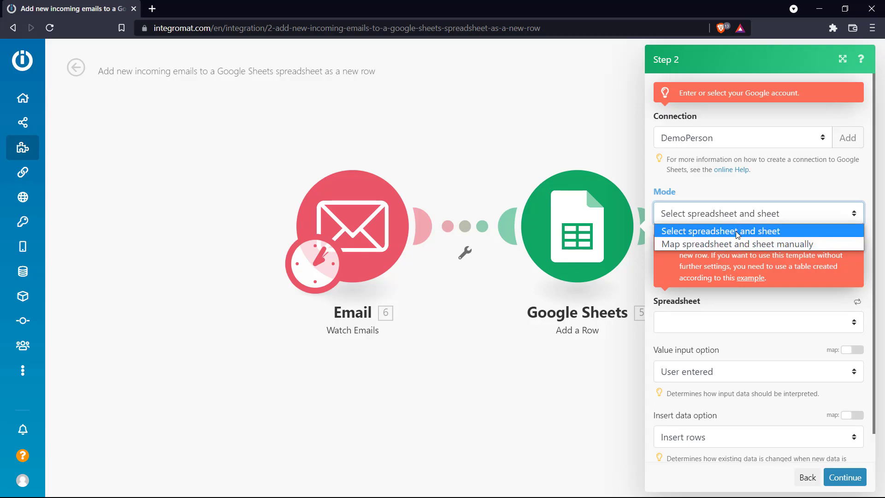
{"action": "left_click", "coordinate": [737, 231]}
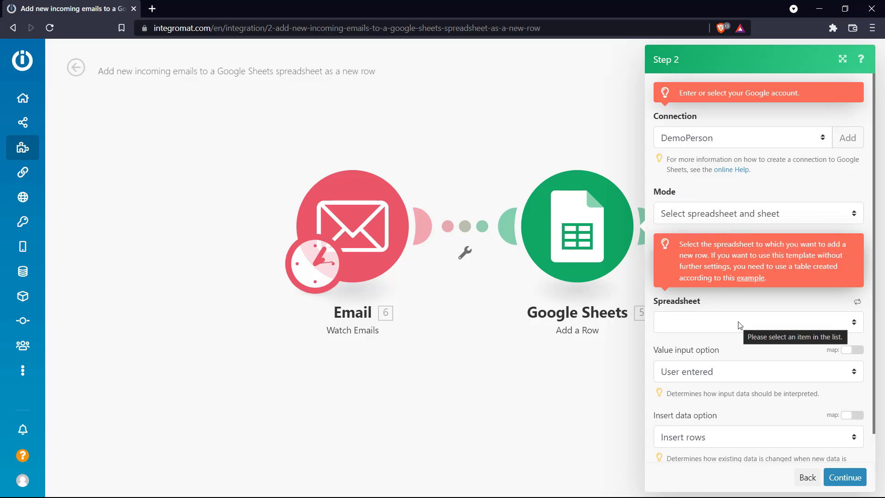
{"action": "left_click", "coordinate": [737, 324]}
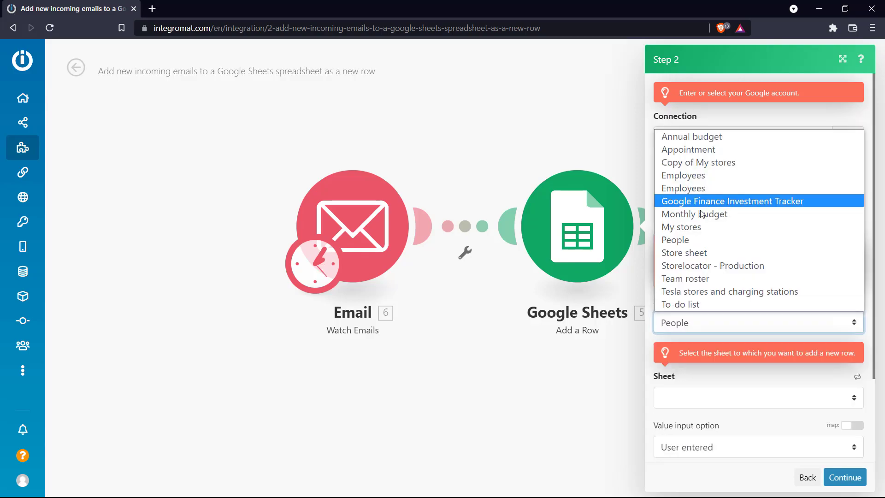
{"action": "left_click", "coordinate": [701, 240]}
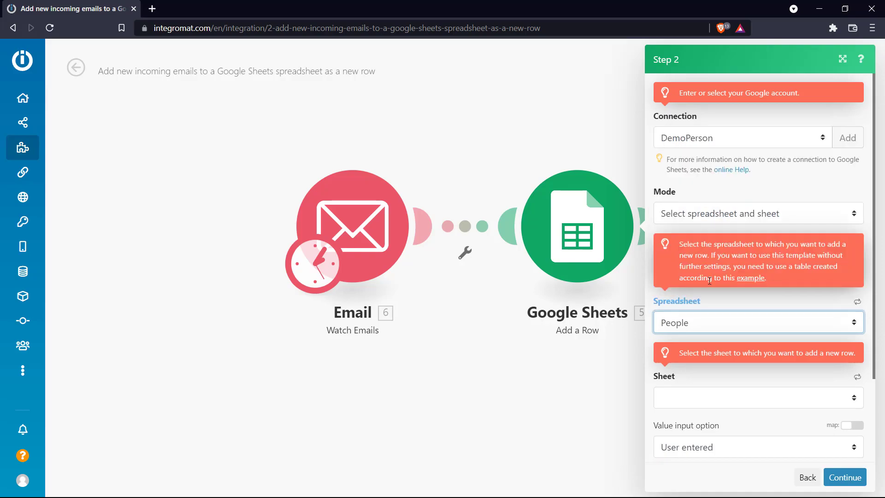
{"action": "scroll", "coordinate": [709, 298], "scroll_direction": "down", "scroll_amount": 2}
{"action": "left_click", "coordinate": [723, 293]}
{"action": "left_click", "coordinate": [721, 322]}
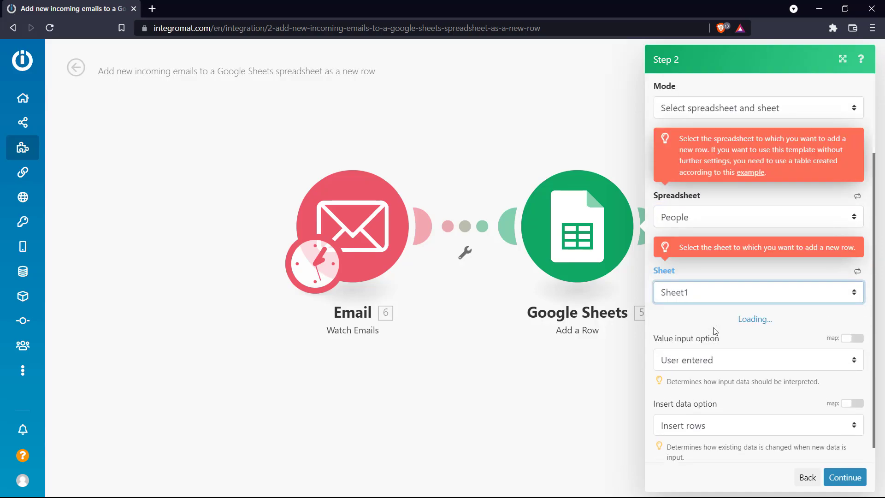
Review the mapped column values, keep Insert rows as the insert data option, and complete the Google Sheets setup.
{"action": "scroll", "coordinate": [757, 222], "scroll_direction": "down", "scroll_amount": 3}
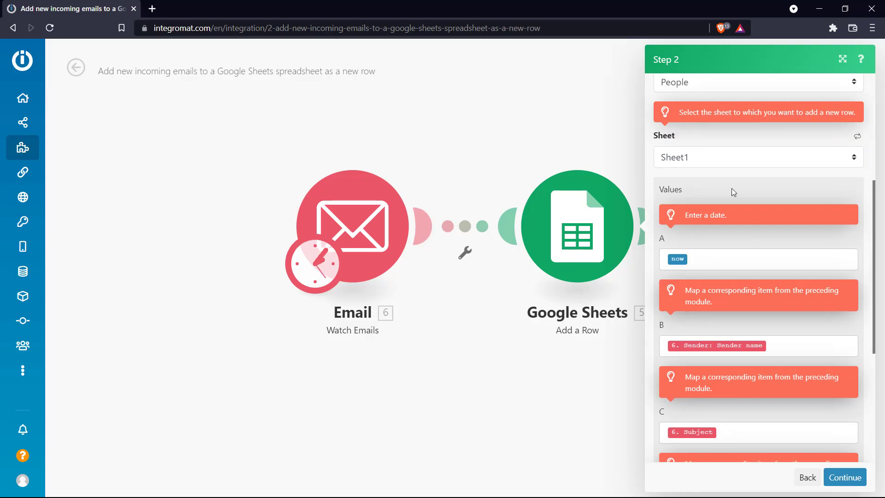
{"action": "scroll", "coordinate": [733, 191], "scroll_direction": "down", "scroll_amount": 3}
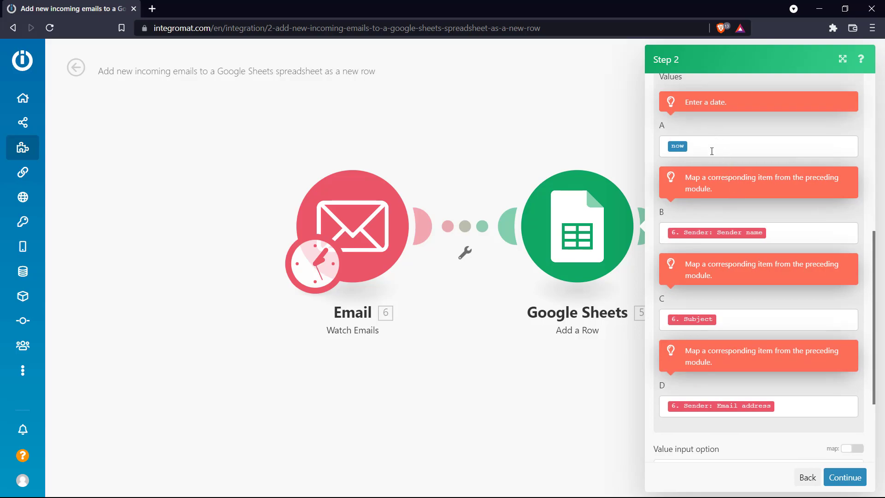
{"action": "scroll", "coordinate": [728, 157], "scroll_direction": "down", "scroll_amount": 2}
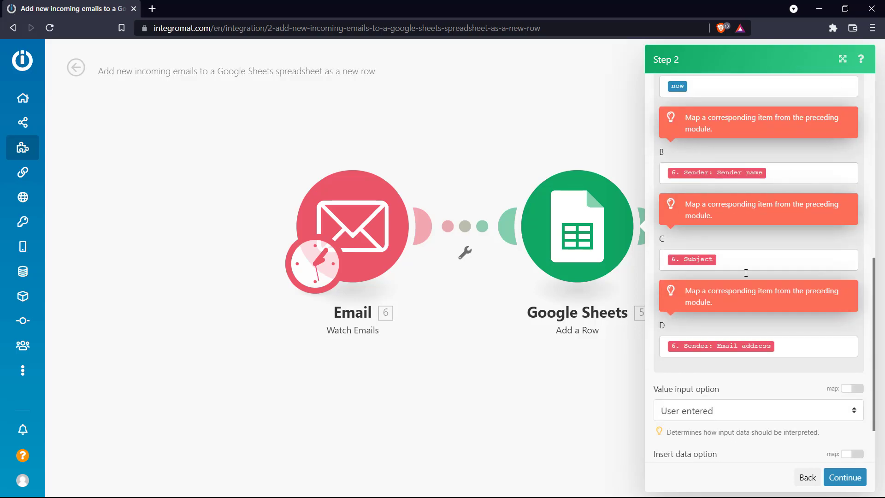
{"action": "scroll", "coordinate": [746, 273], "scroll_direction": "down", "scroll_amount": 2}
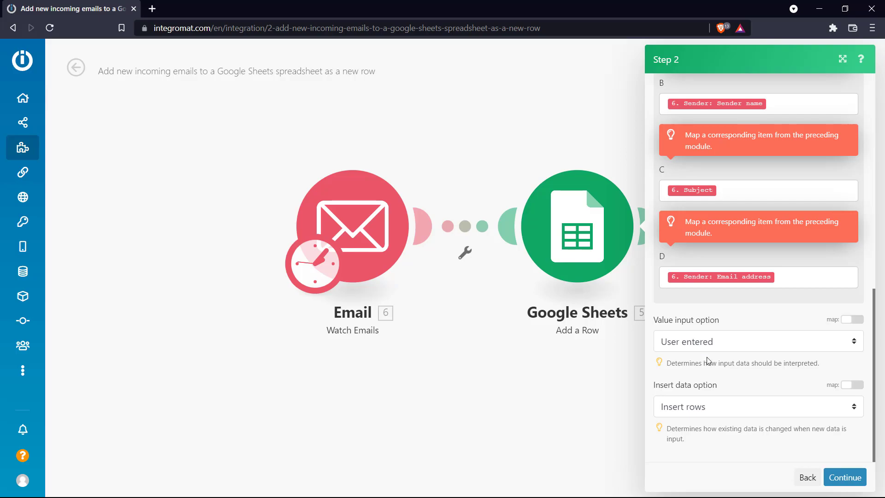
{"action": "left_click", "coordinate": [661, 409]}
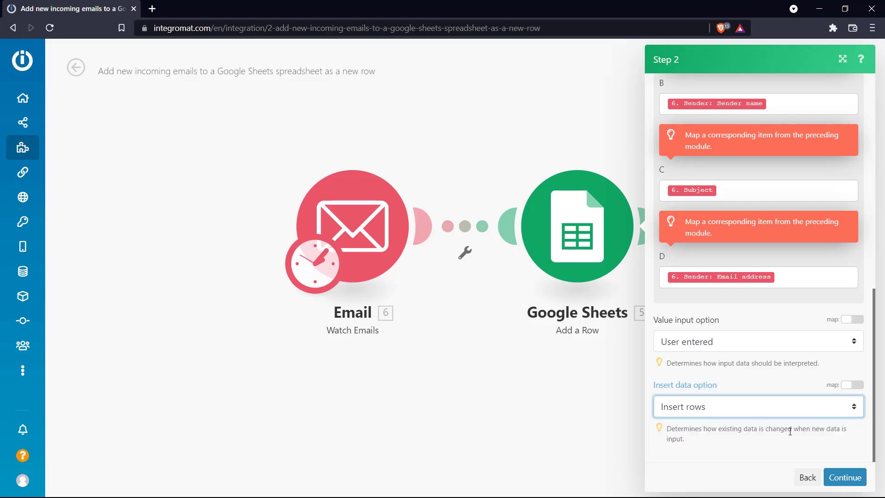
{"action": "left_click", "coordinate": [844, 478]}
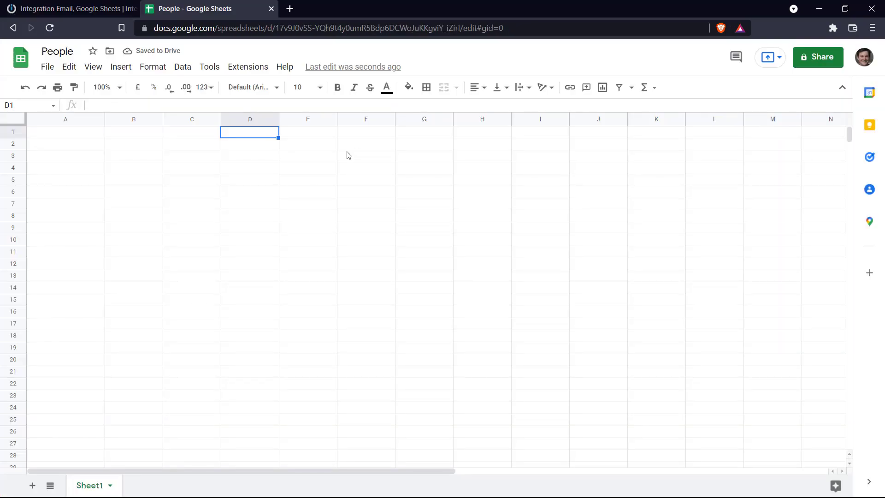
Return from the People spreadsheet to the Integromat scenario and run it once.
{"action": "left_click", "coordinate": [69, 4]}
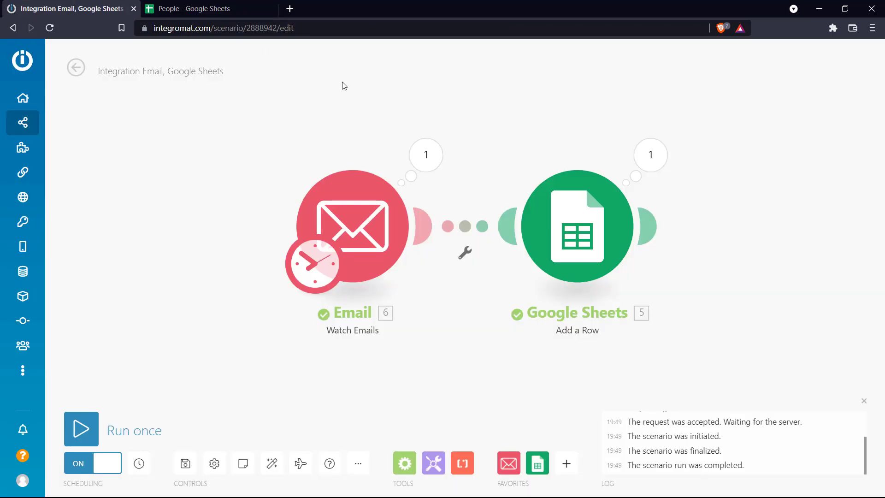
{"action": "left_click", "coordinate": [97, 431]}
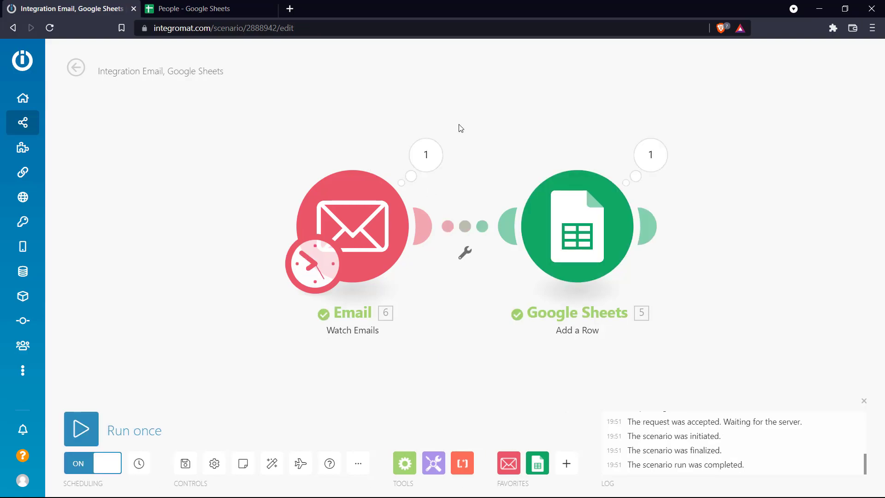
Check columns A to D of the new row in the People spreadsheet, and return to the Integromat scenario.
{"action": "left_click", "coordinate": [240, 6]}
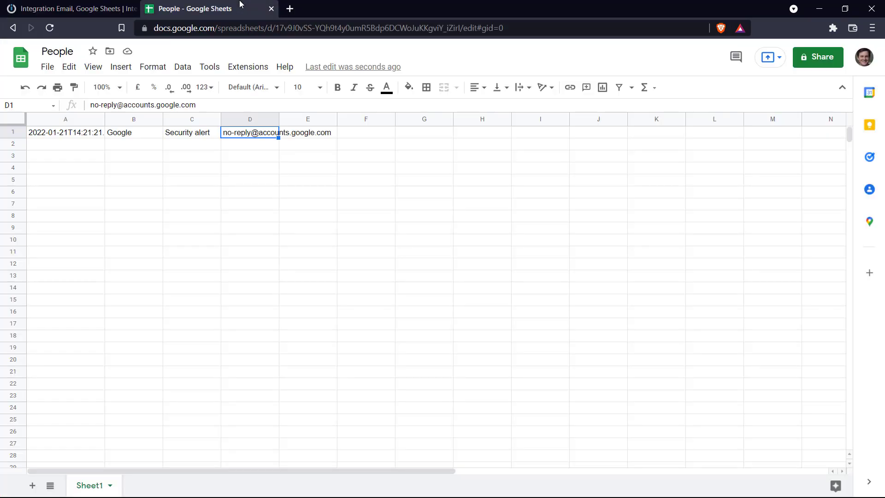
{"action": "left_click", "coordinate": [78, 135]}
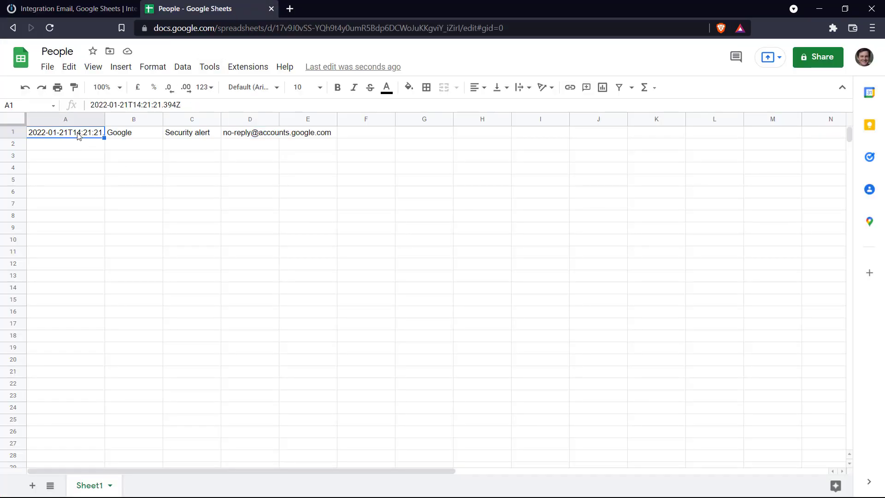
{"action": "left_click", "coordinate": [125, 121]}
{"action": "left_click", "coordinate": [189, 121]}
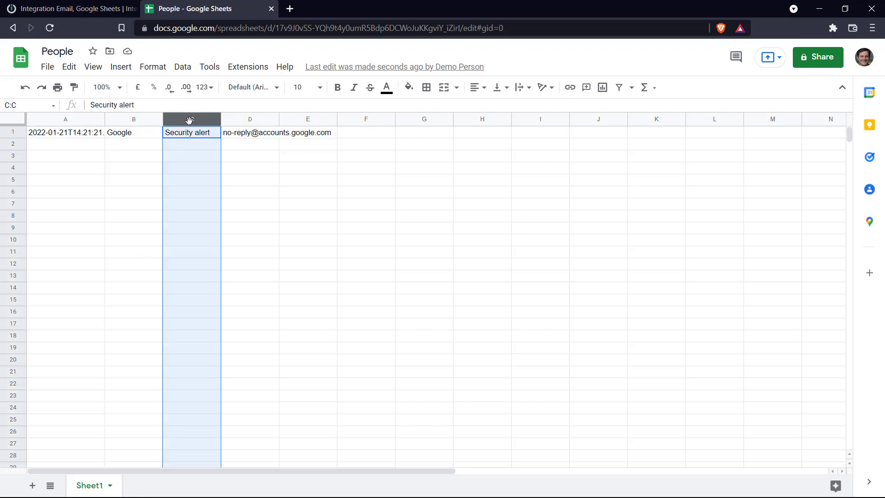
{"action": "left_click", "coordinate": [259, 118]}
{"action": "left_click", "coordinate": [69, 8]}
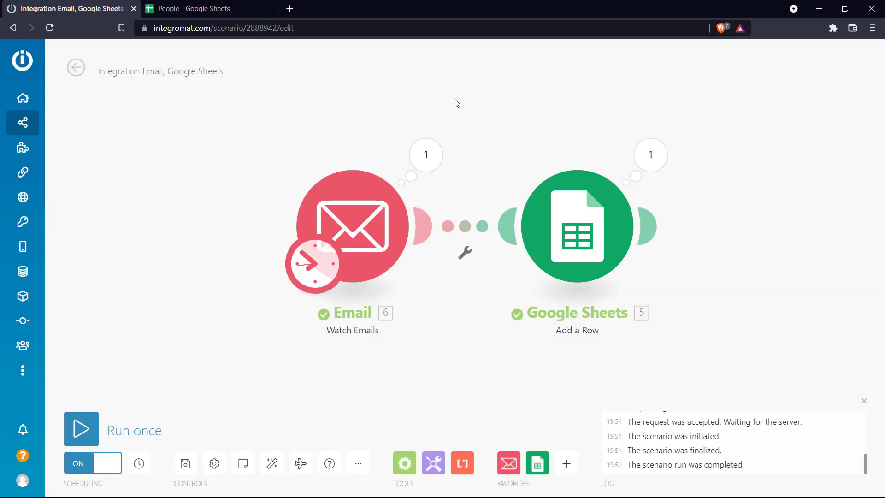